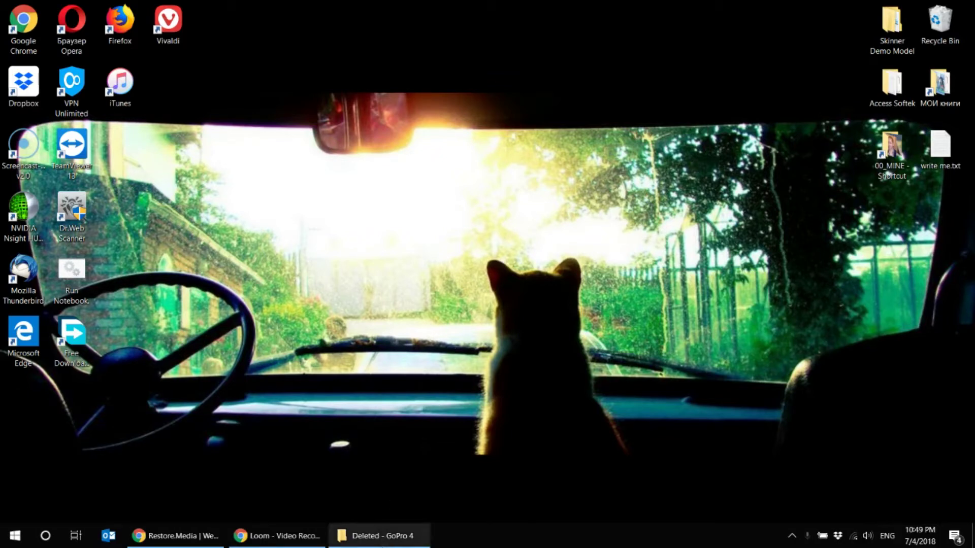
Bring back the Deleted - GoPro 4 folder, then return to the Restore.Media website in Chrome.
click(384, 535)
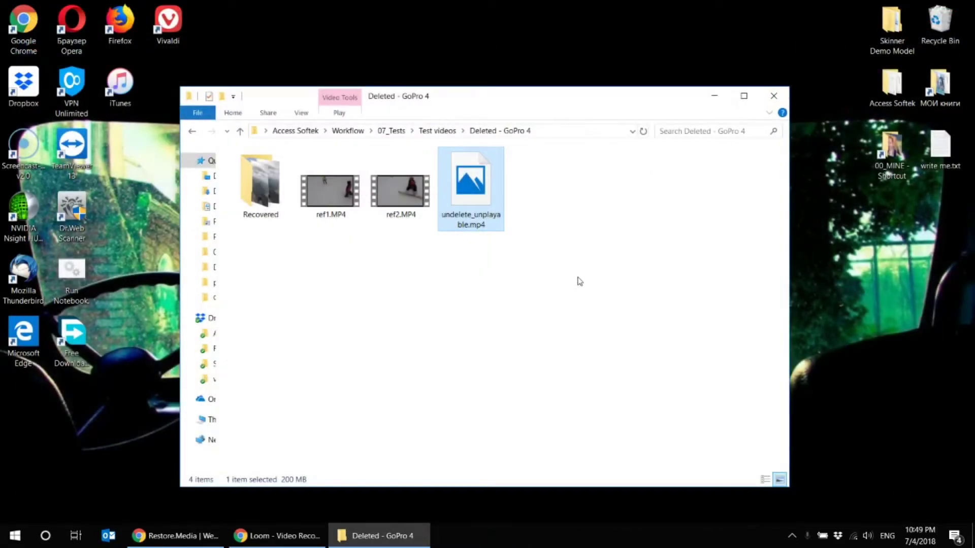
click(175, 536)
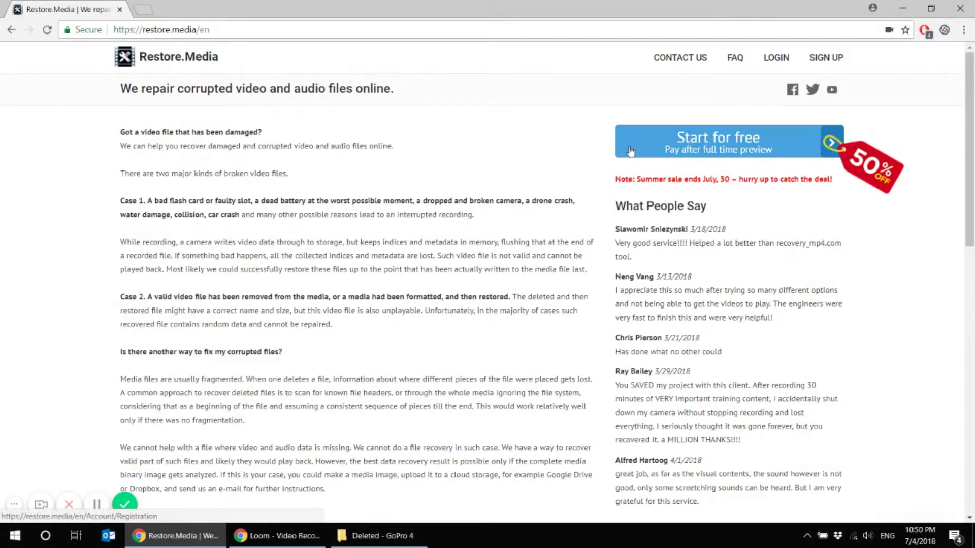
Log into Restore.Media using the saved account e-mail and the account password.
click(774, 62)
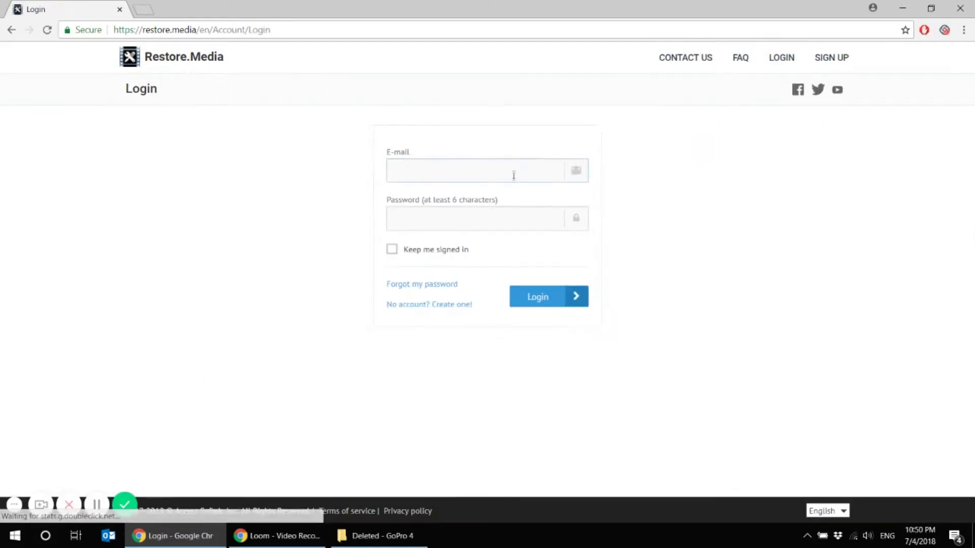
click(514, 175)
click(511, 189)
click(517, 219)
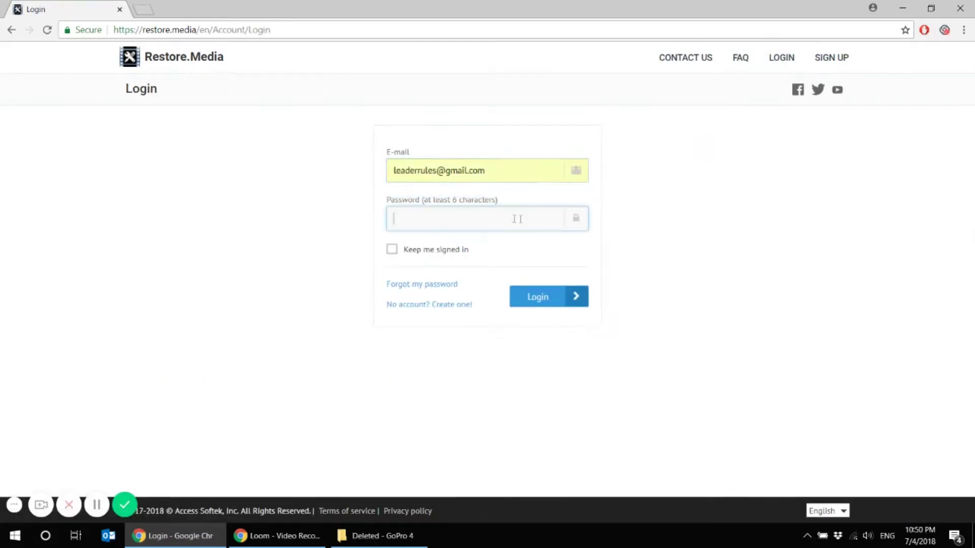
text(•••••••••)
key(Return)
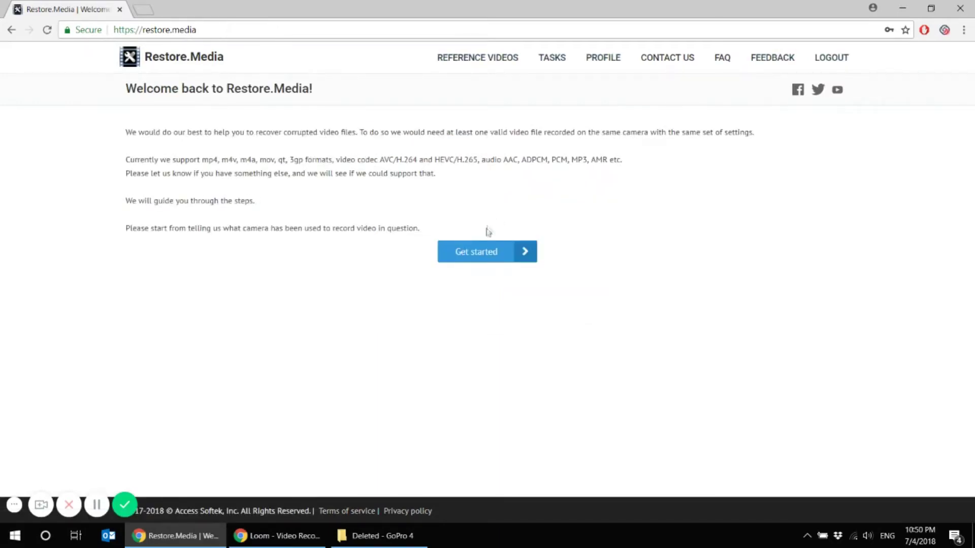
Start the guided recovery and save a GoPro 4 camera profile described as GoPro4_Adventures.
click(487, 254)
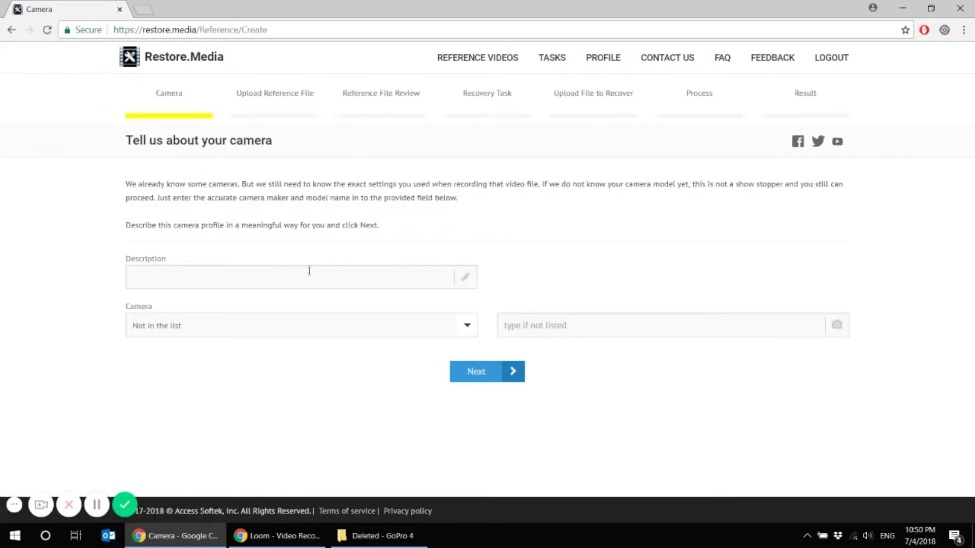
click(463, 332)
text(go)
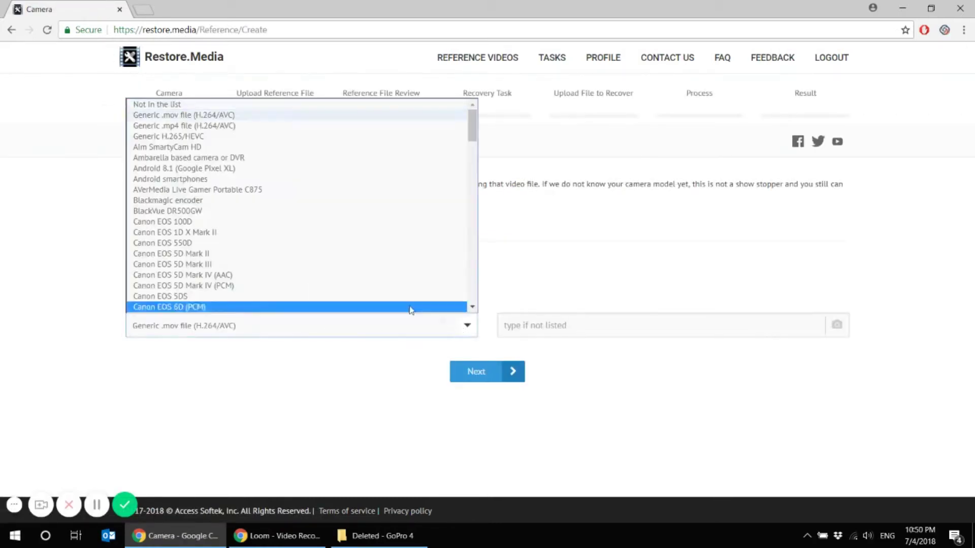
click(374, 308)
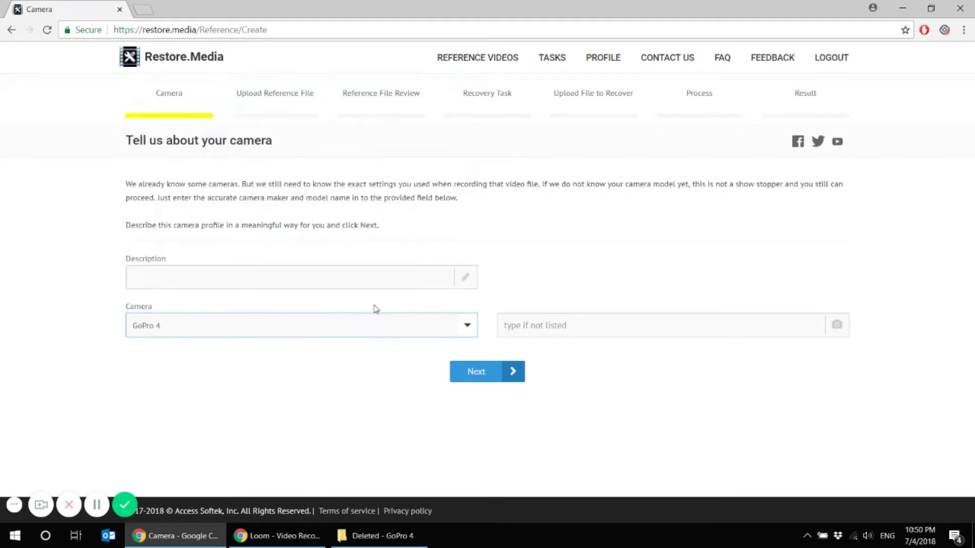
click(192, 275)
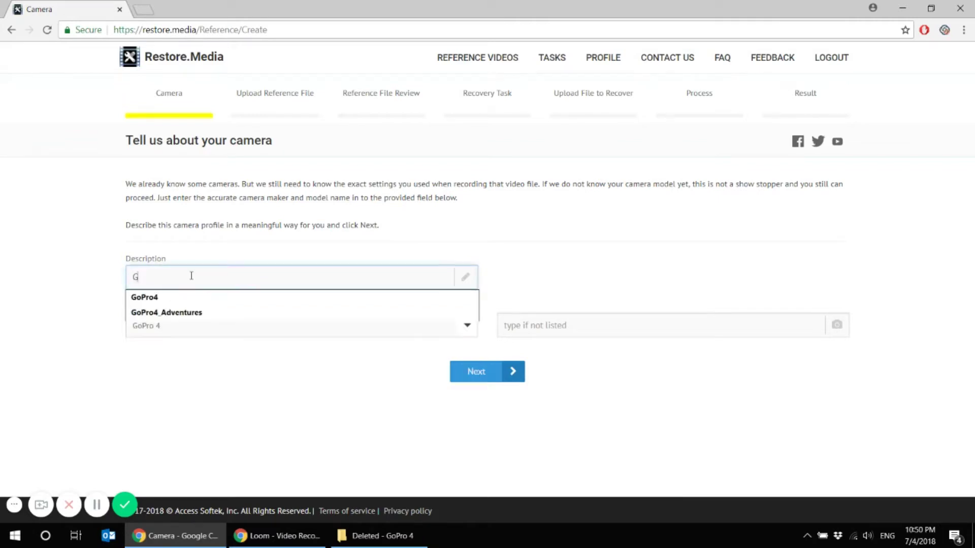
click(218, 318)
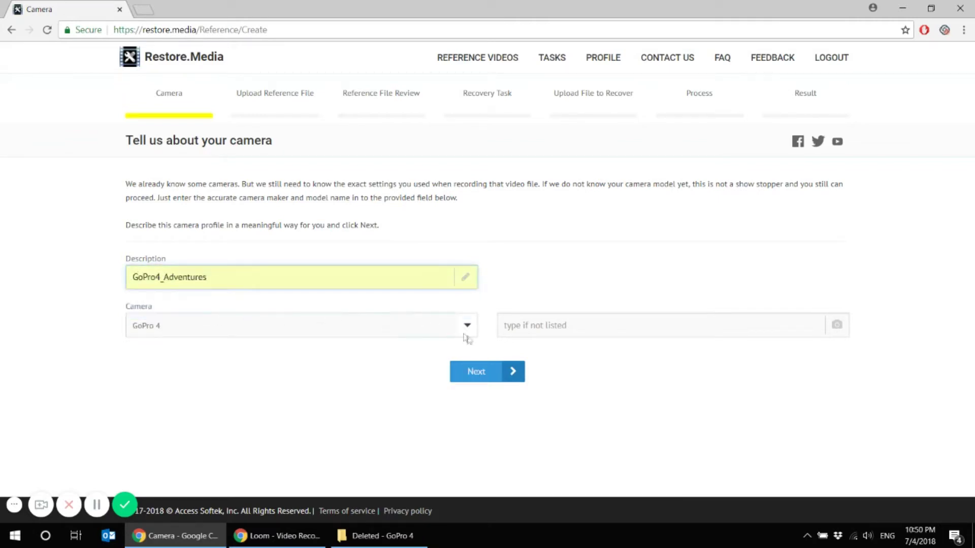
click(483, 376)
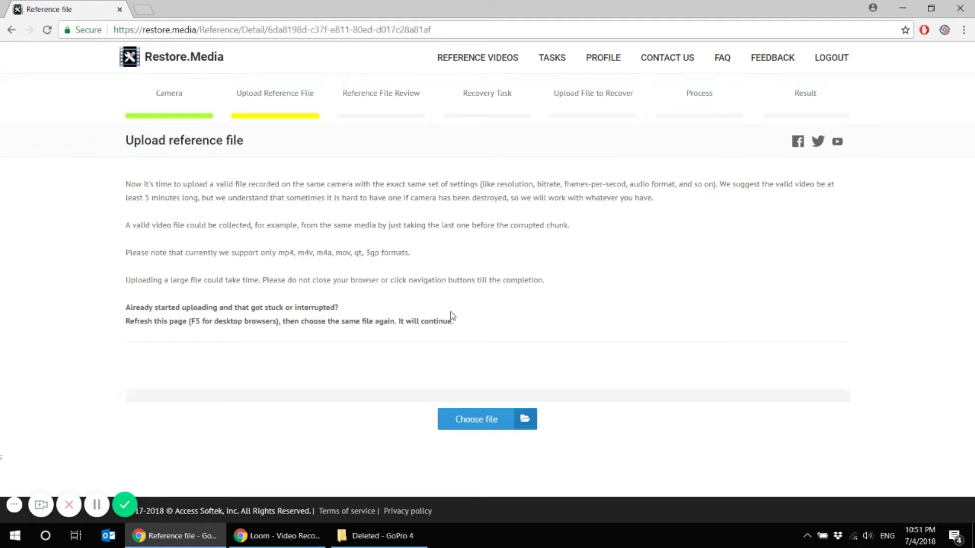
Upload ref1.MP4 as the reference video file.
click(480, 419)
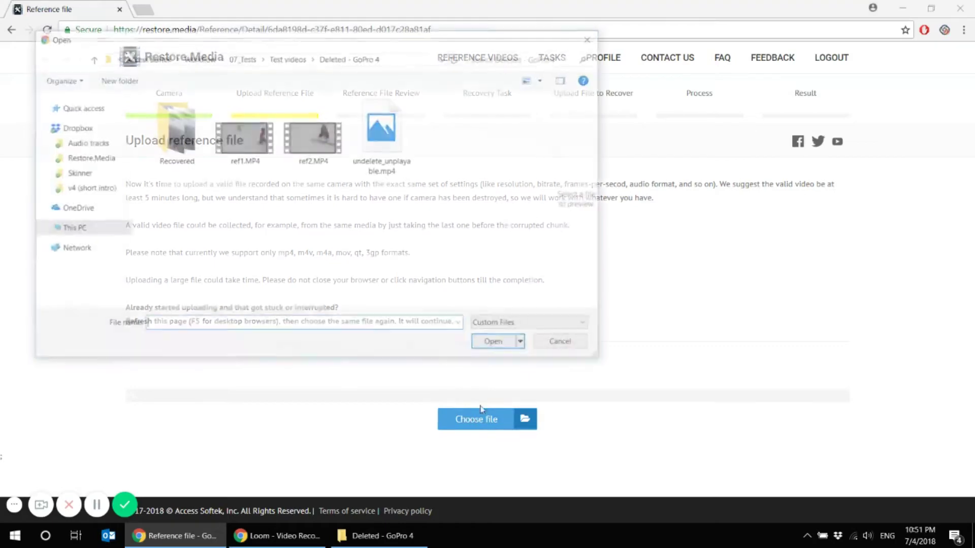
click(239, 153)
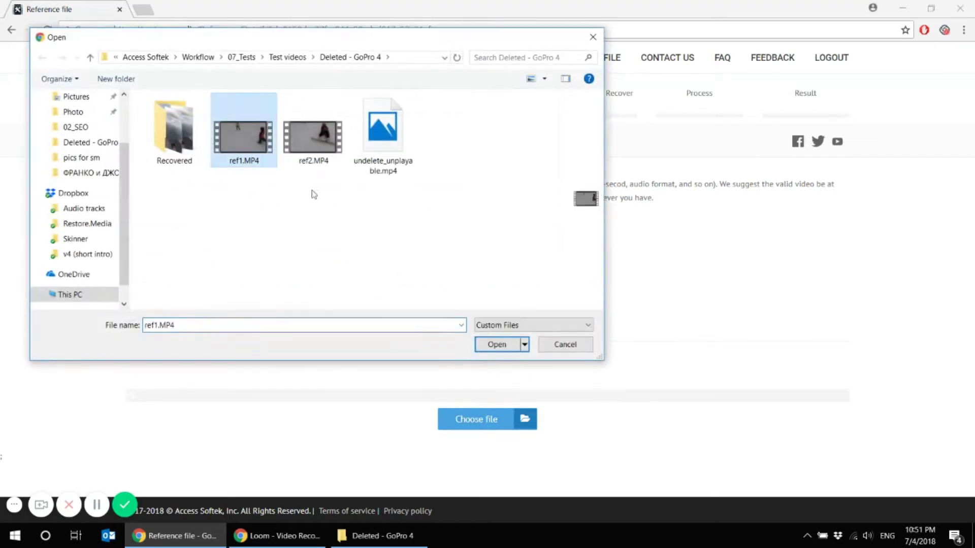
click(495, 345)
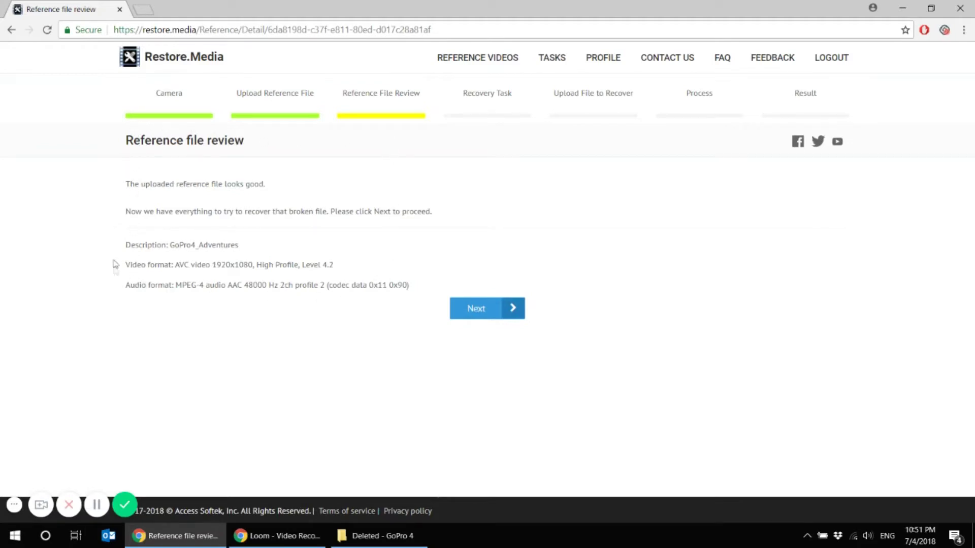
Describe the new recovery task as 'Flight over the city' and keep Video and audio to recover.
click(482, 316)
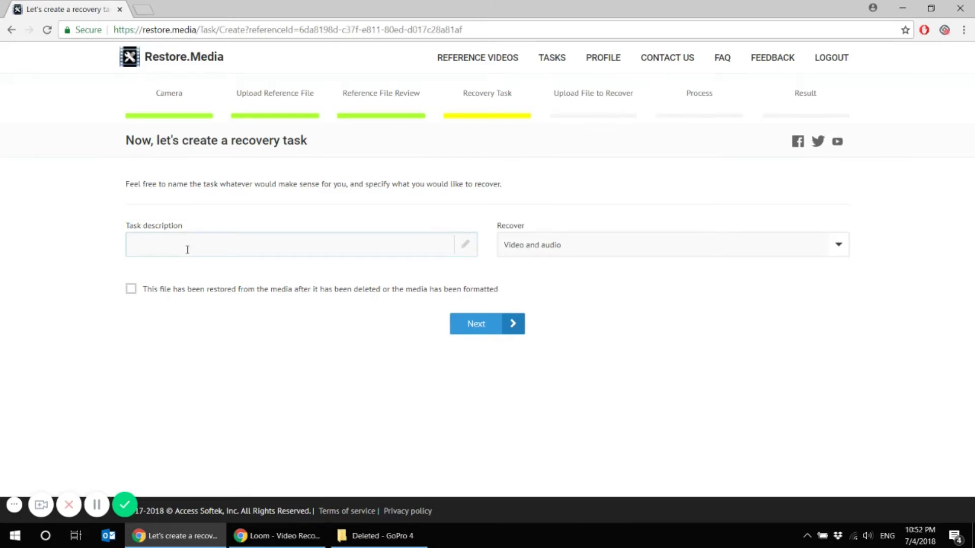
click(187, 250)
text(Flight)
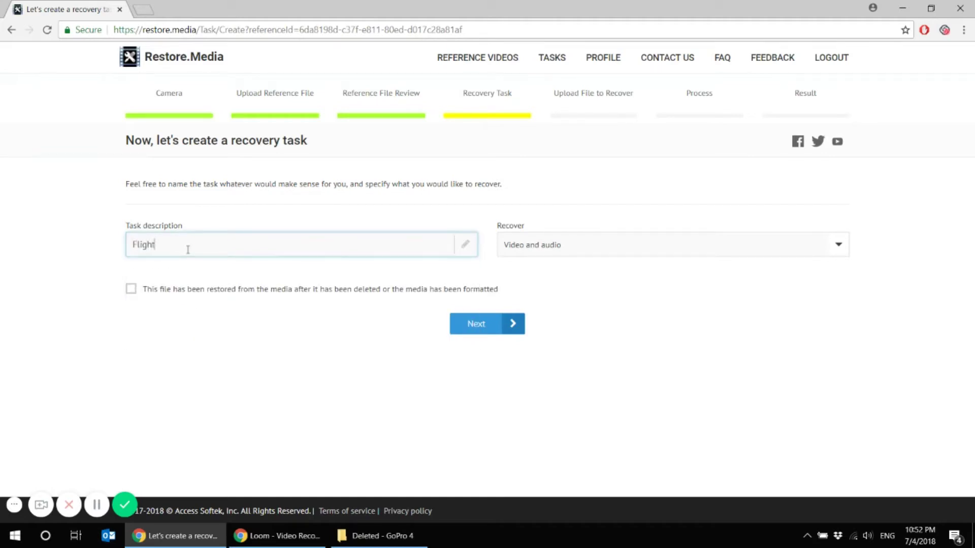
text( over the city)
click(841, 250)
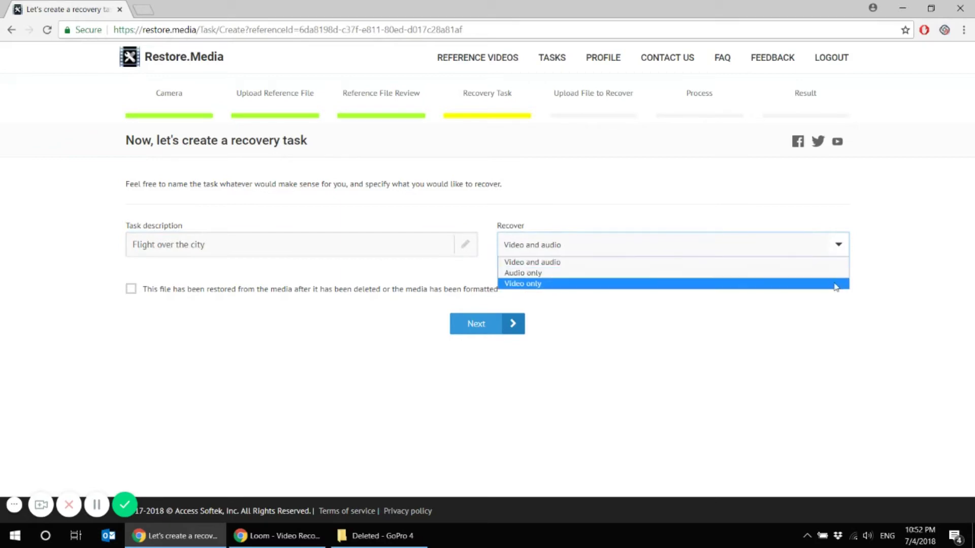
click(817, 264)
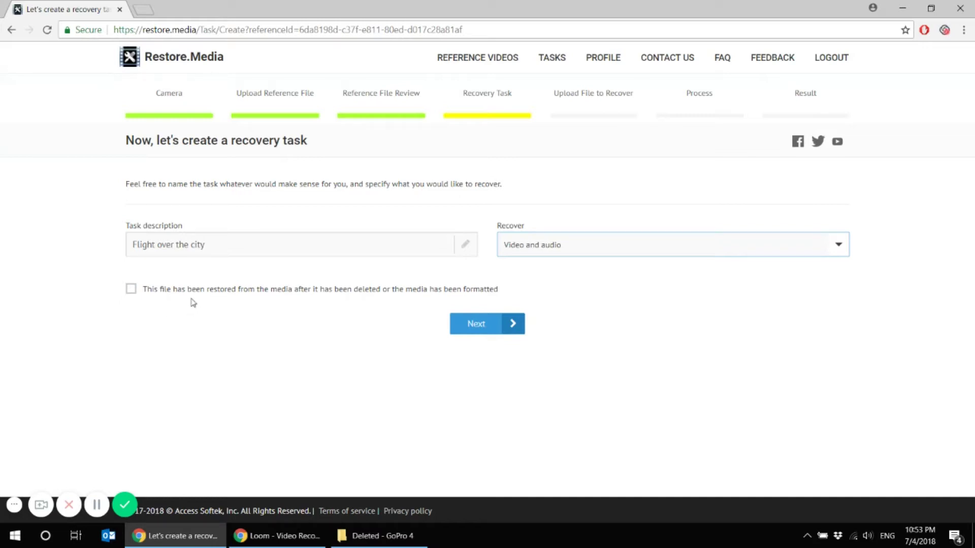
Create the task and upload undelete_unplayable.mp4 as the damaged file to recover.
click(487, 331)
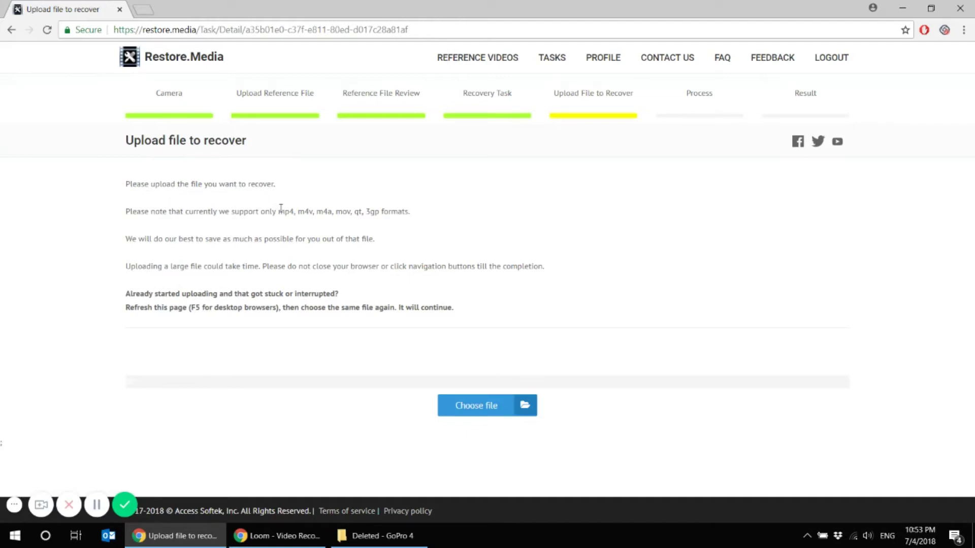
click(478, 407)
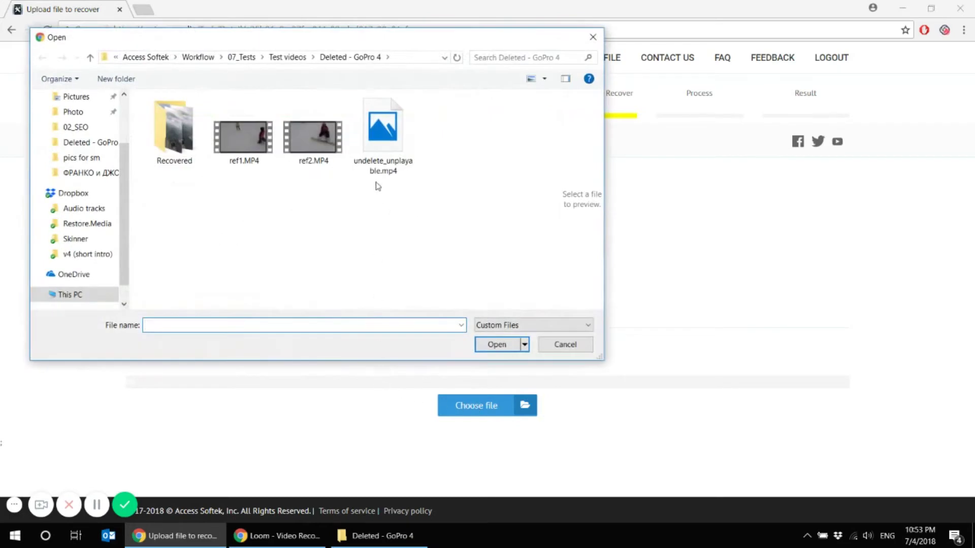
click(399, 172)
click(497, 346)
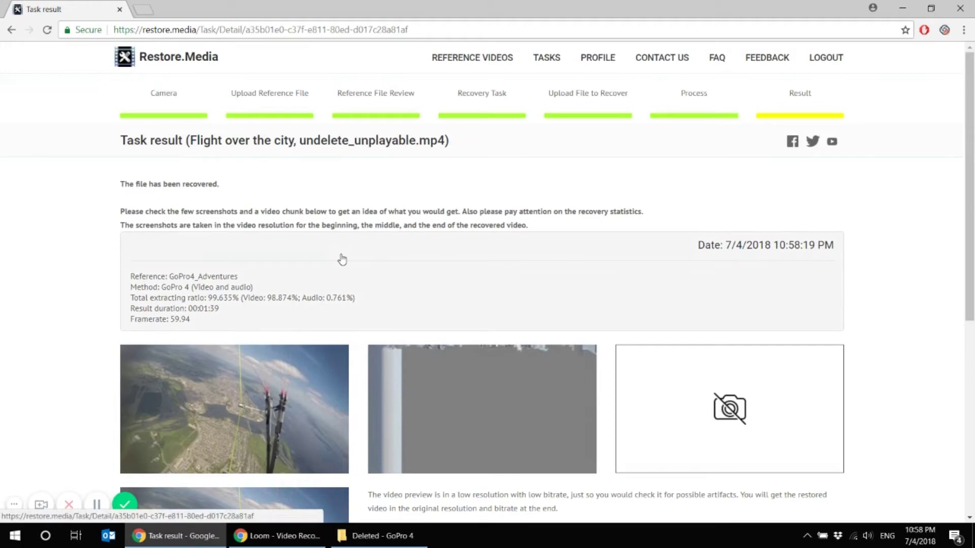
Play the recovered low-resolution preview, pause it at 00:07, then bring back the Deleted - GoPro 4 folder.
scroll(385, 267, down, 1)
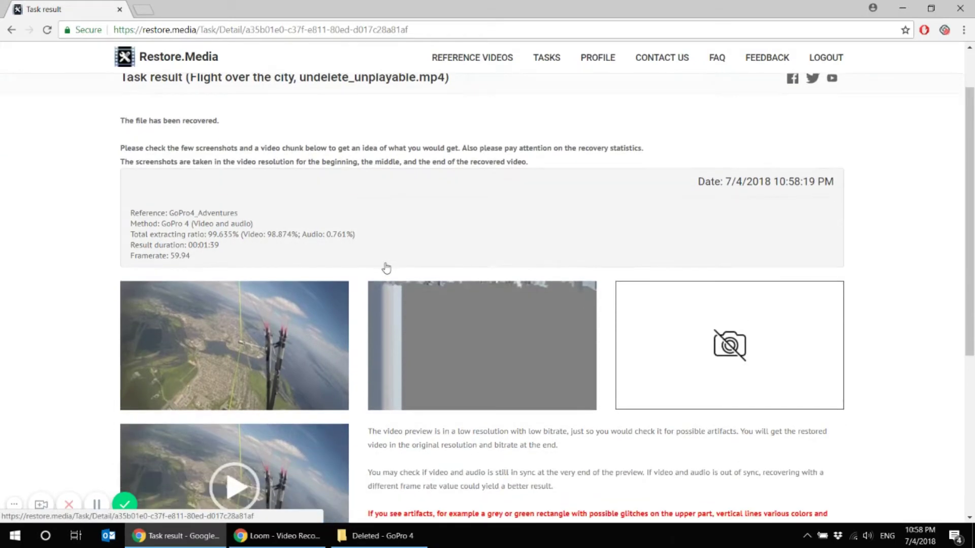
scroll(290, 269, down, 1)
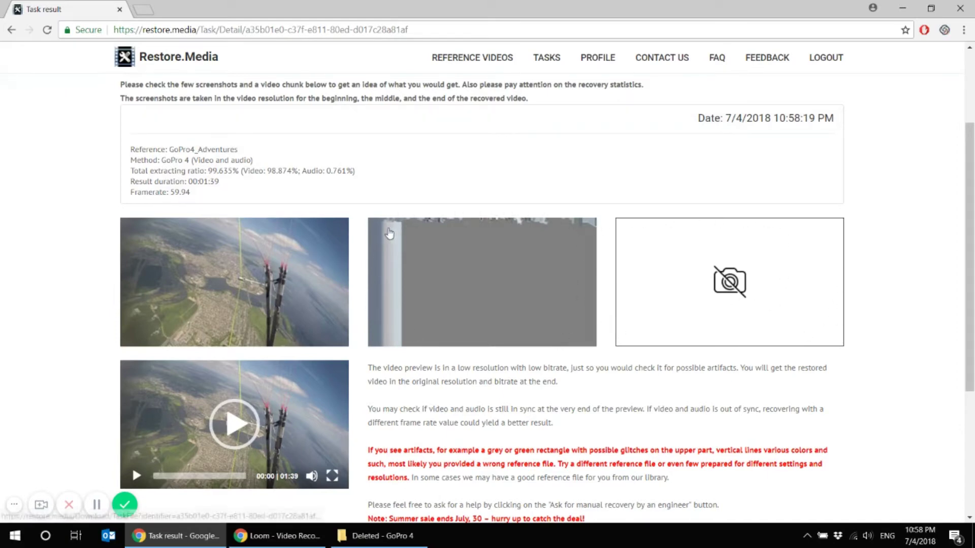
scroll(378, 284, down, 3)
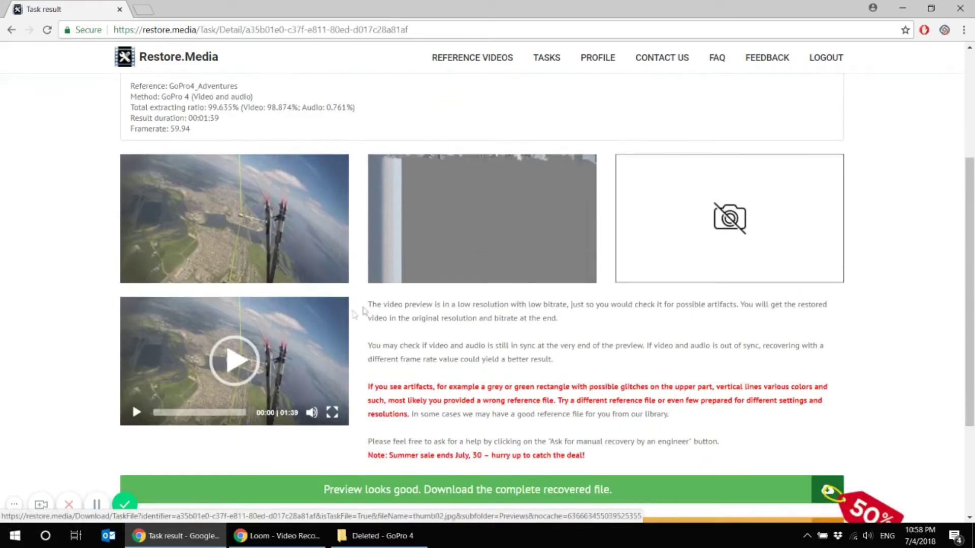
click(239, 299)
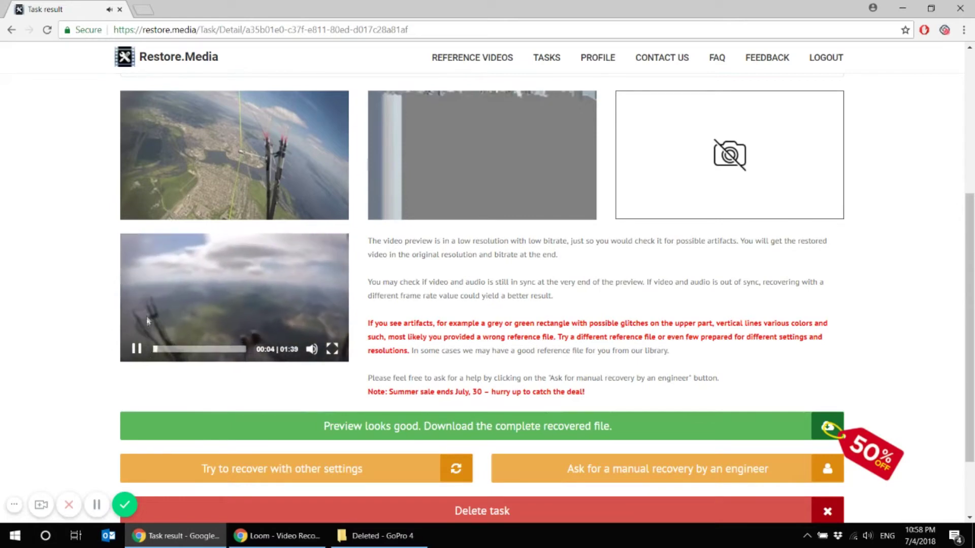
click(137, 350)
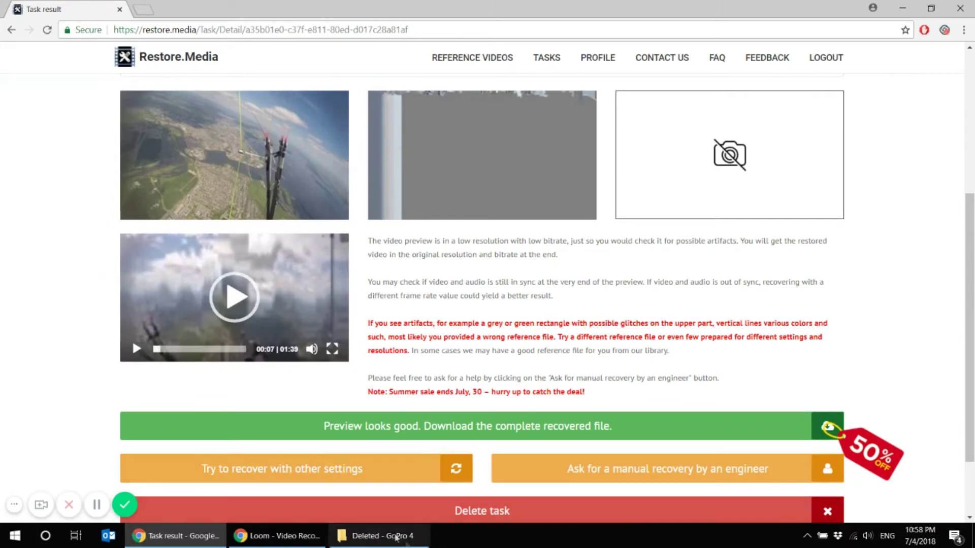
click(388, 537)
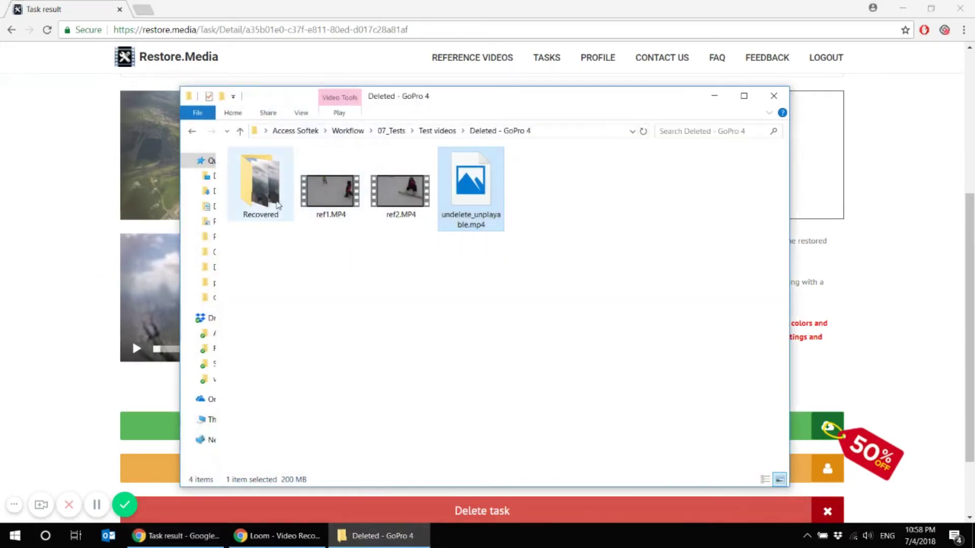
Open the Recovered folder, play undelete_recovered_with_artefacts.mp4, then minimize the folder window.
double_click(276, 202)
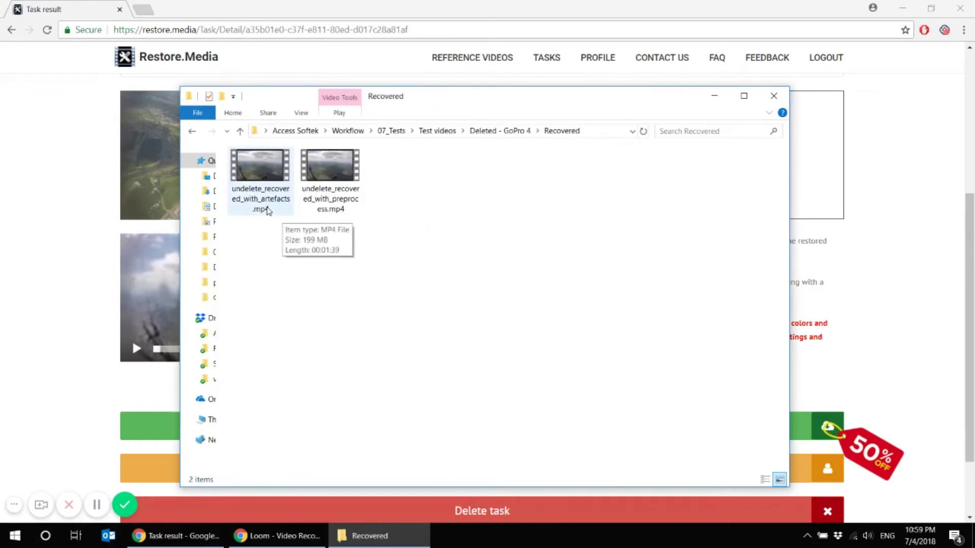
double_click(267, 210)
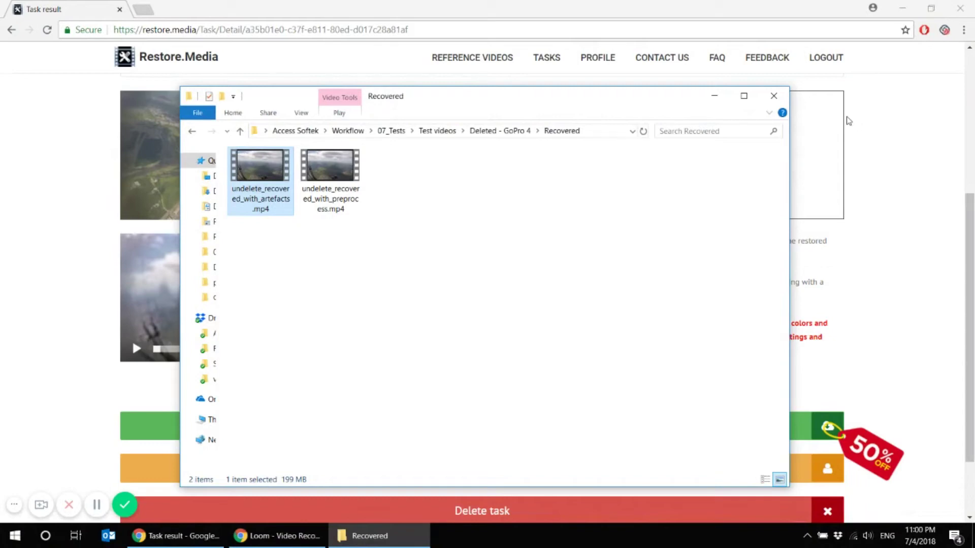
click(715, 96)
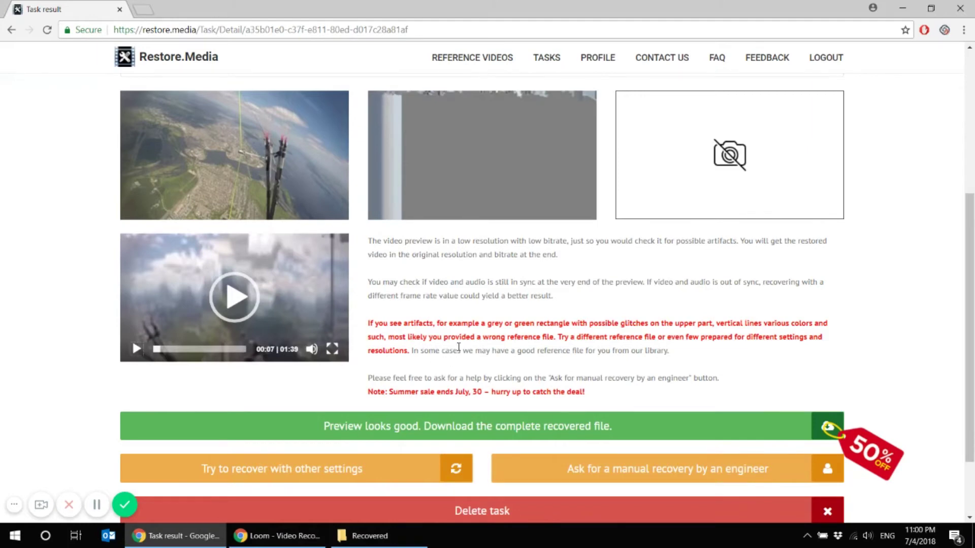
Choose 'Try to recover with other settings' at the bottom of the task result page.
scroll(543, 333, down, 1)
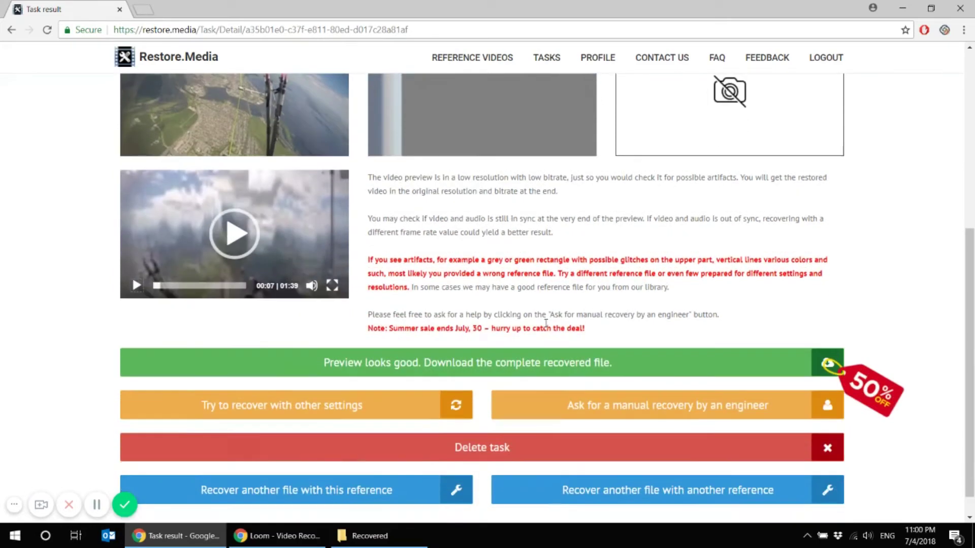
scroll(545, 323, down, 1)
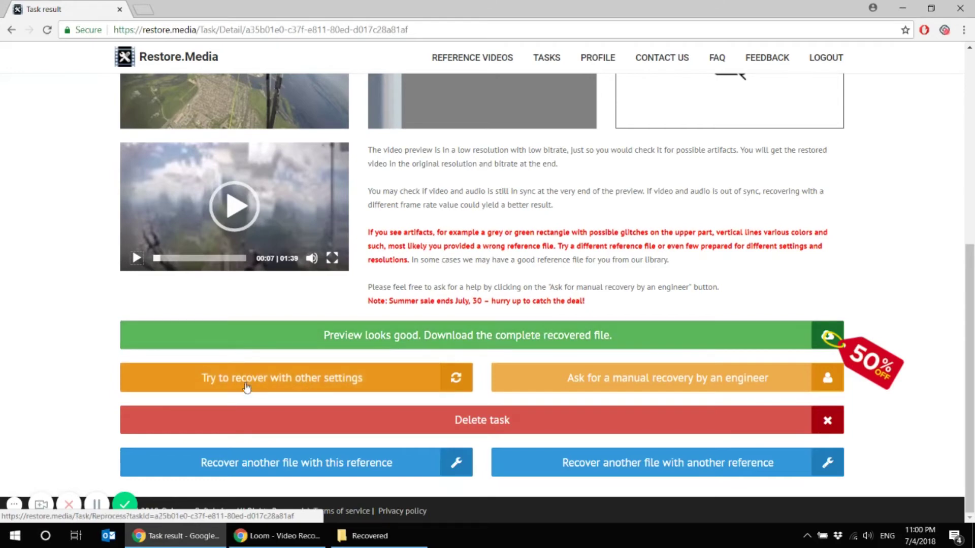
click(372, 387)
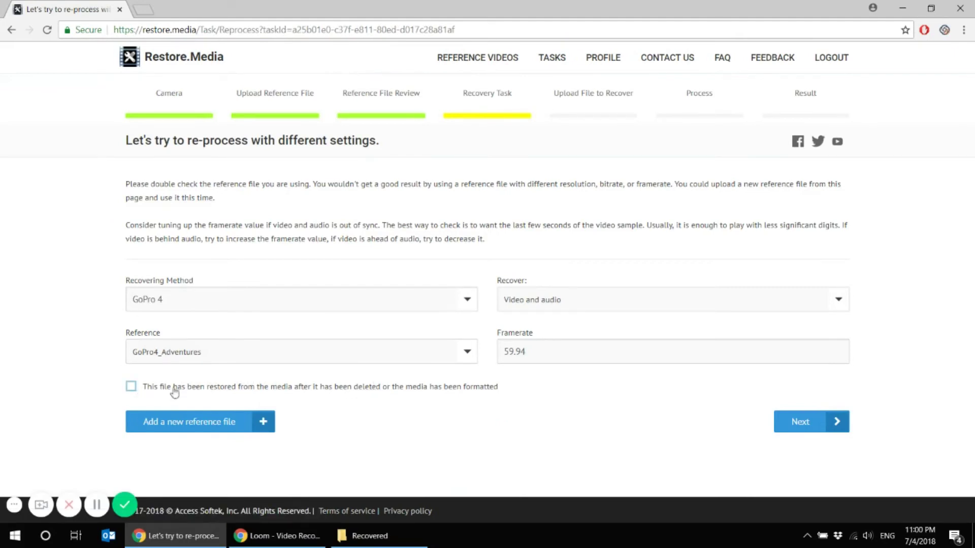
Enable the 'restored from media after deletion' option and re-process the task.
click(142, 393)
click(811, 430)
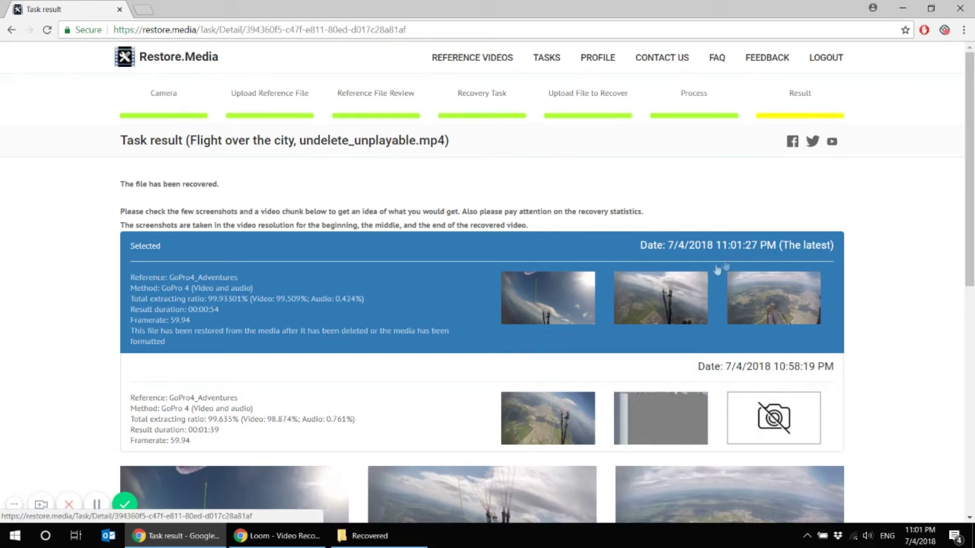
Play the re-processed 00:54 result's preview video showing the paragliding footage.
scroll(644, 322, down, 5)
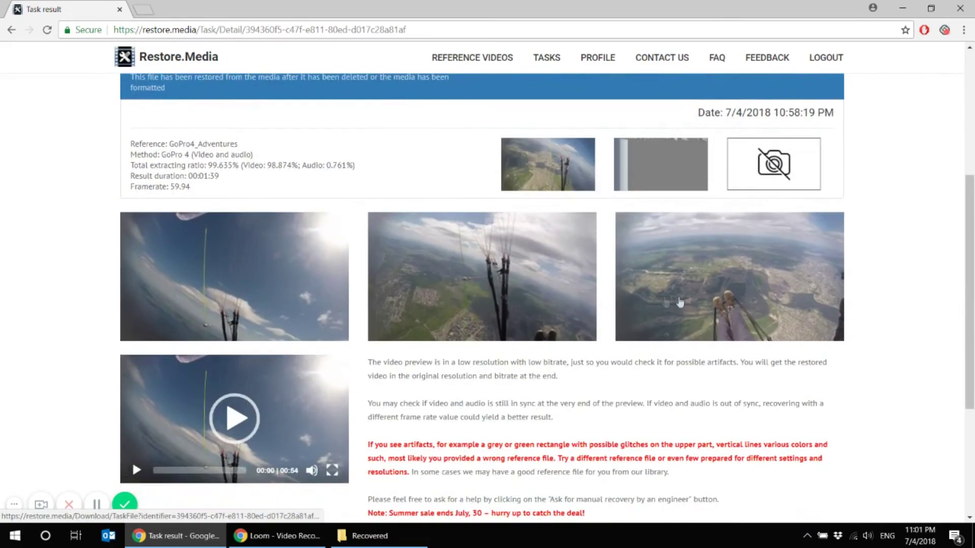
scroll(363, 345, down, 3)
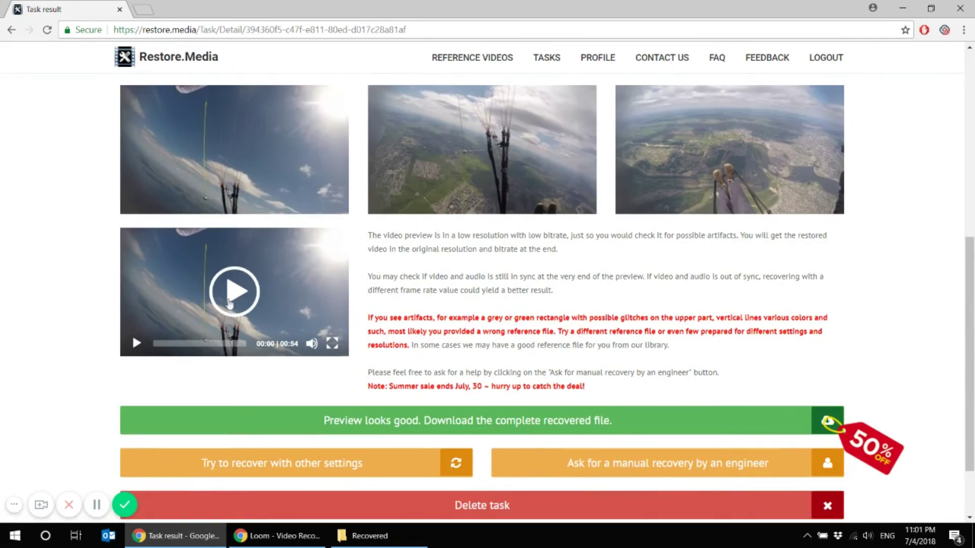
click(227, 294)
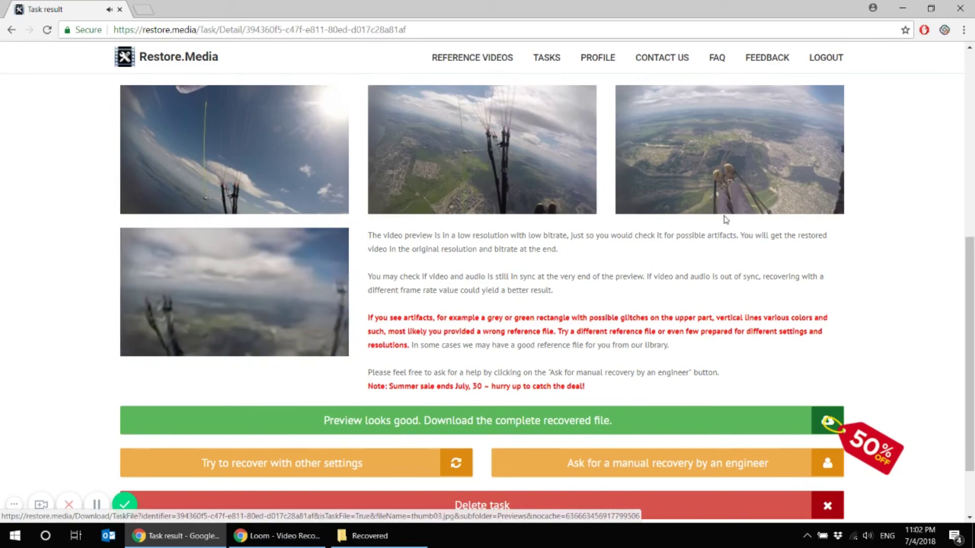
scroll(723, 179, up, 1)
Compare the new artefact-free result box with the earlier result.
scroll(721, 233, up, 1)
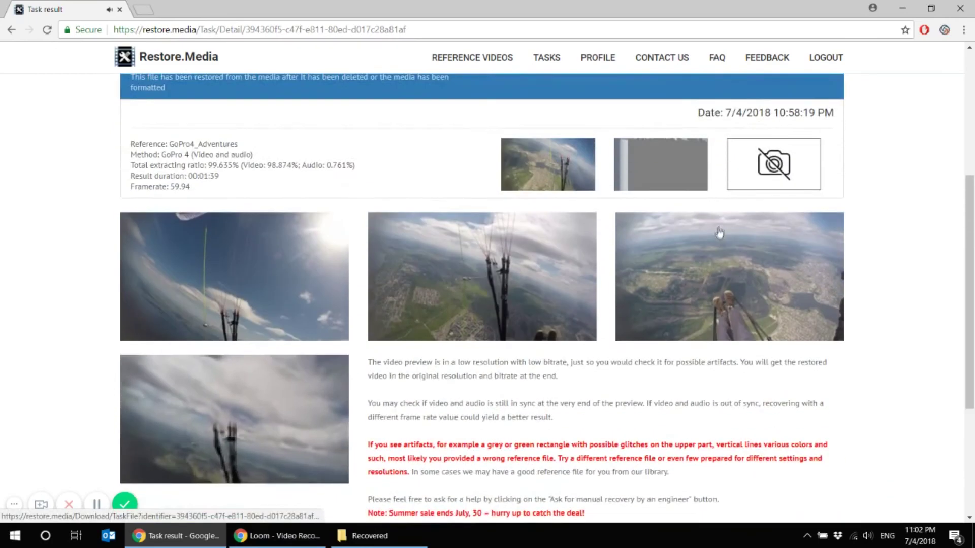
scroll(736, 269, up, 1)
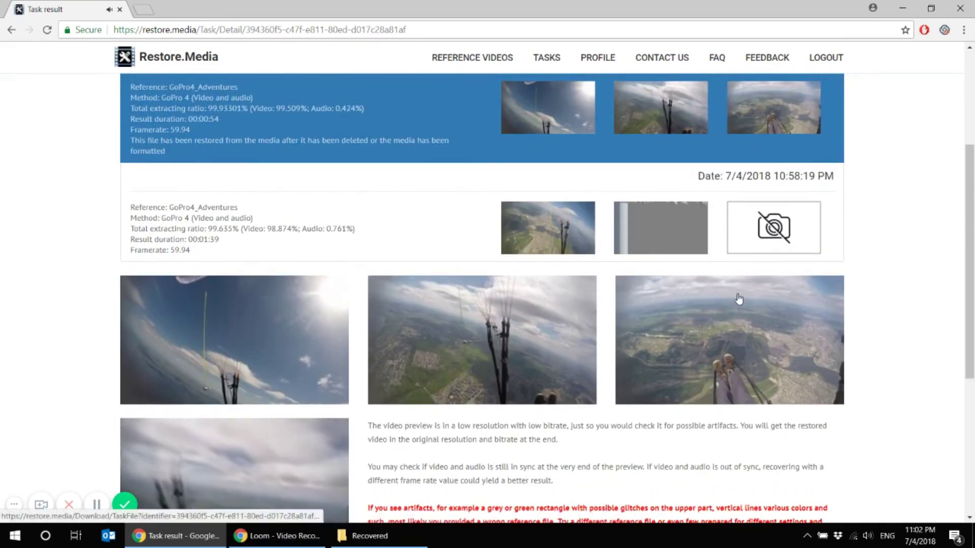
scroll(740, 303, up, 1)
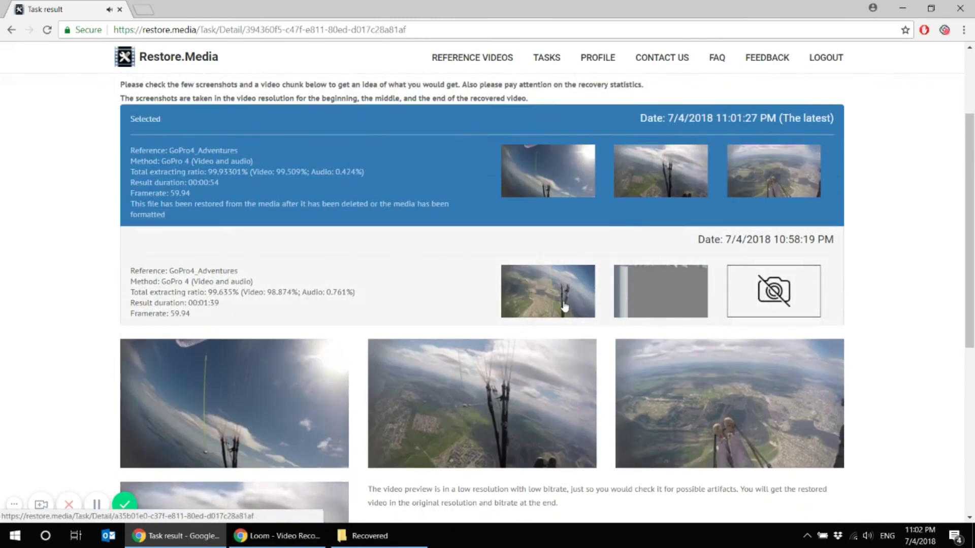
scroll(665, 304, down, 4)
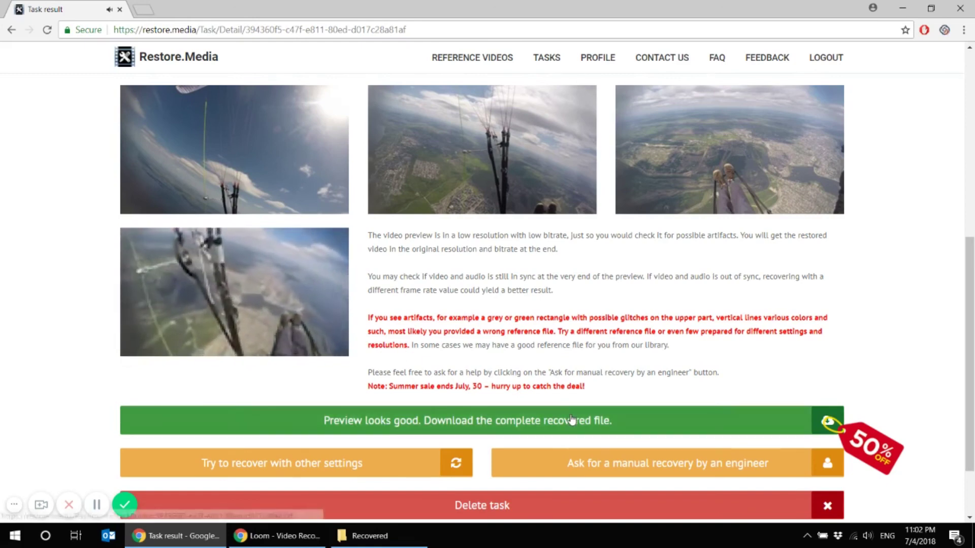
Pause the new result's preview video at 00:40.
mouse_move(276, 316)
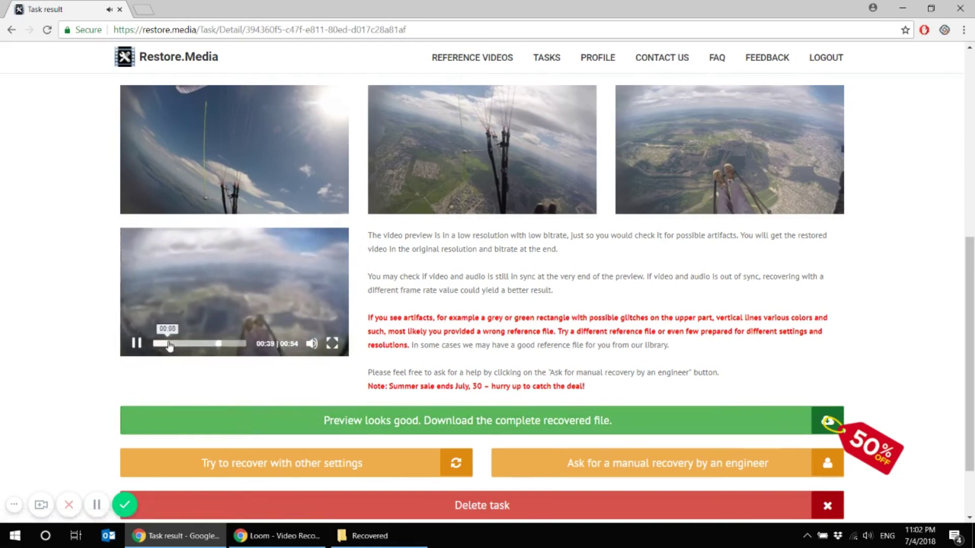
click(137, 344)
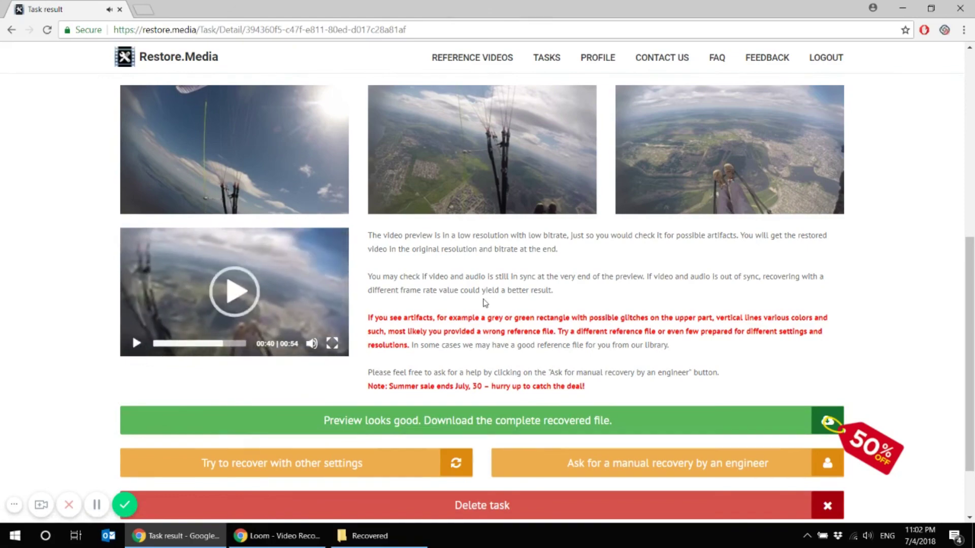
scroll(483, 300, down, 2)
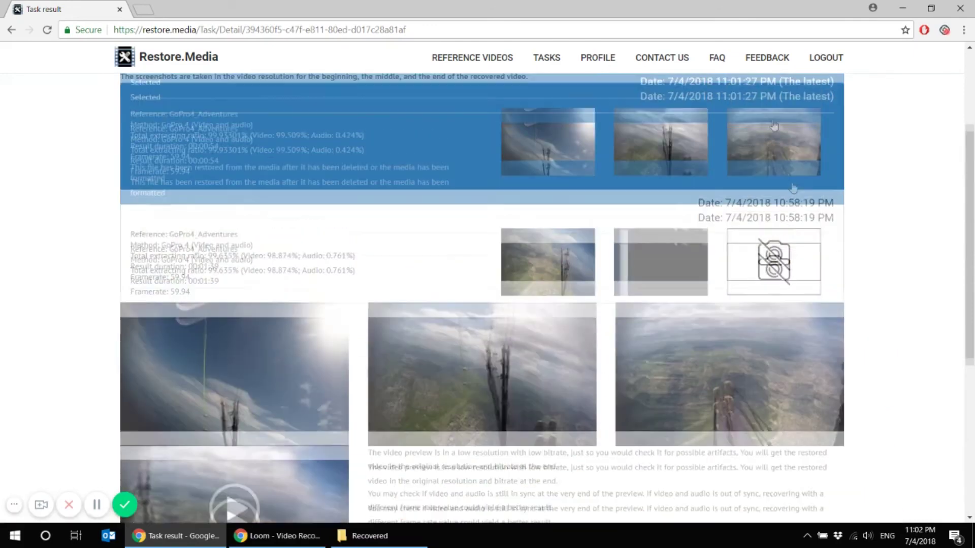
scroll(799, 210, up, 6)
Go to the Feedback page, then minimize Chrome to show the Windows desktop.
click(760, 60)
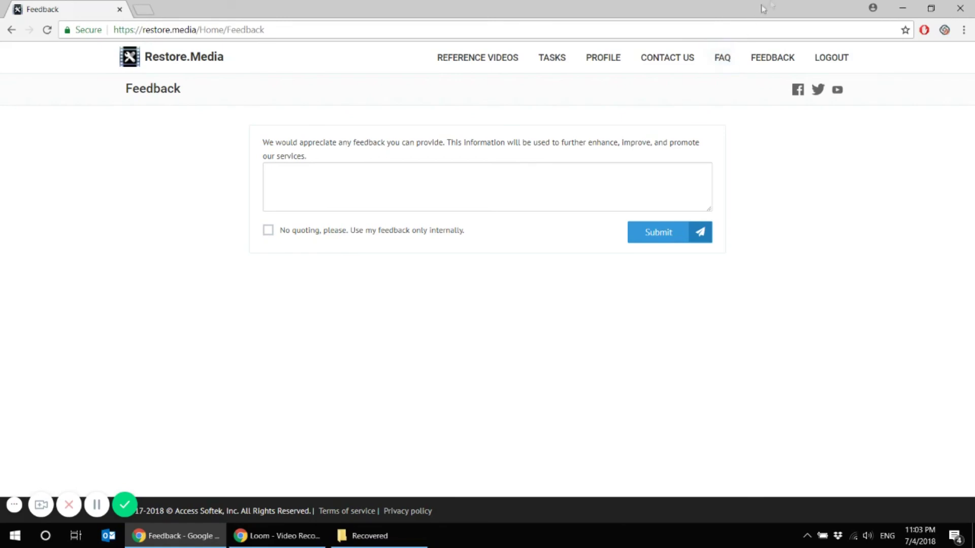
click(899, 7)
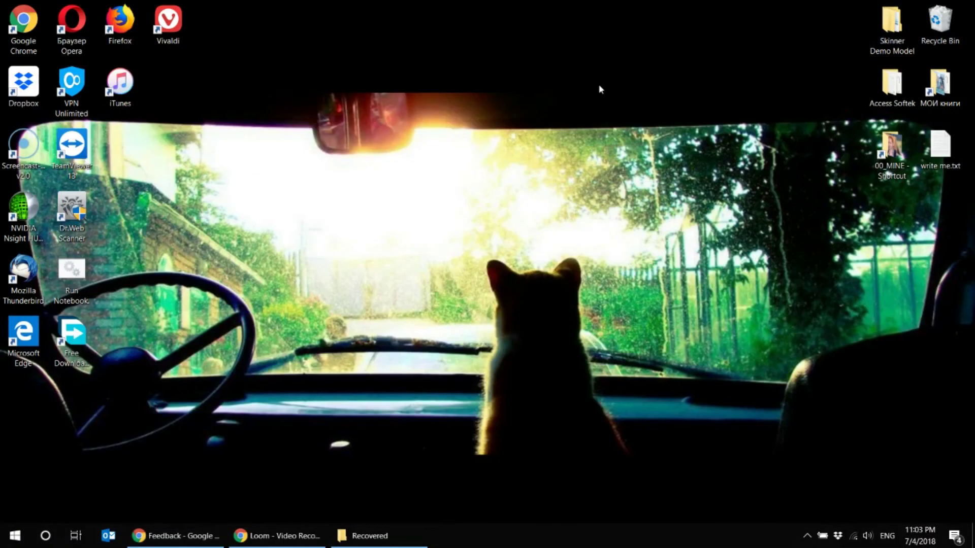
mouse_move(188, 542)
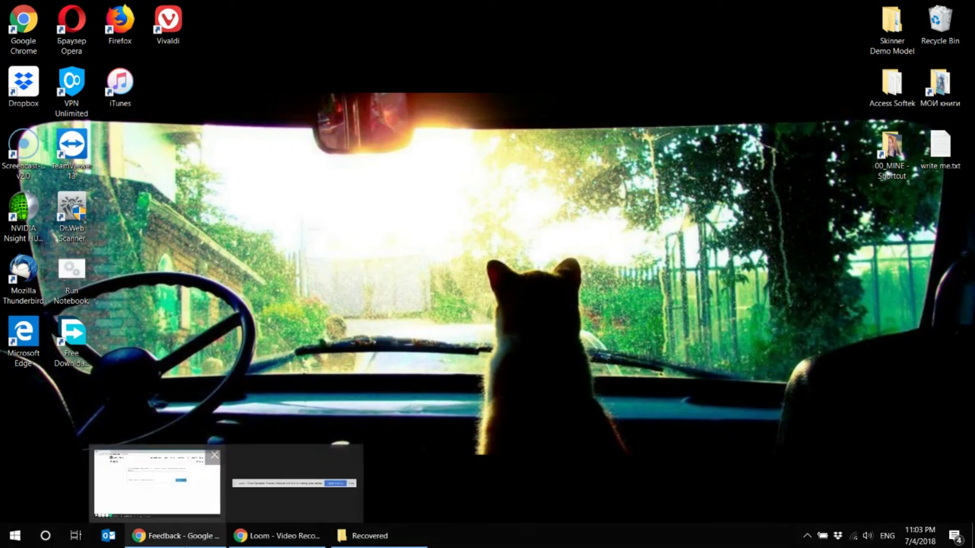